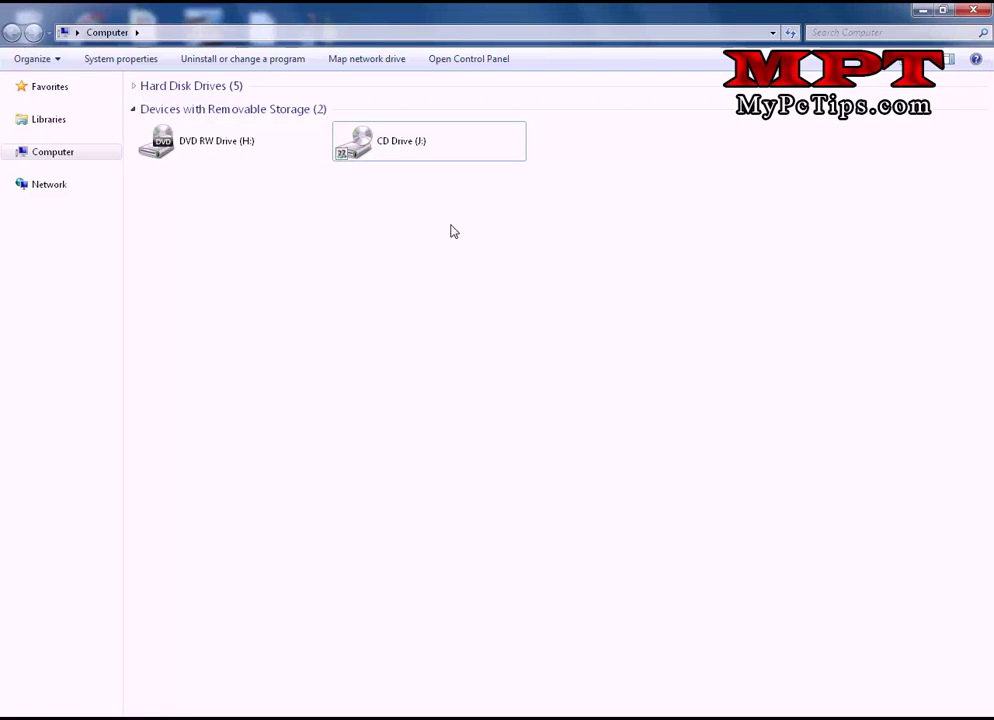
Step: Disable ESET NOD32 Antivirus protection until the next restart
{"action": "left_click", "coordinate": [490, 351]}
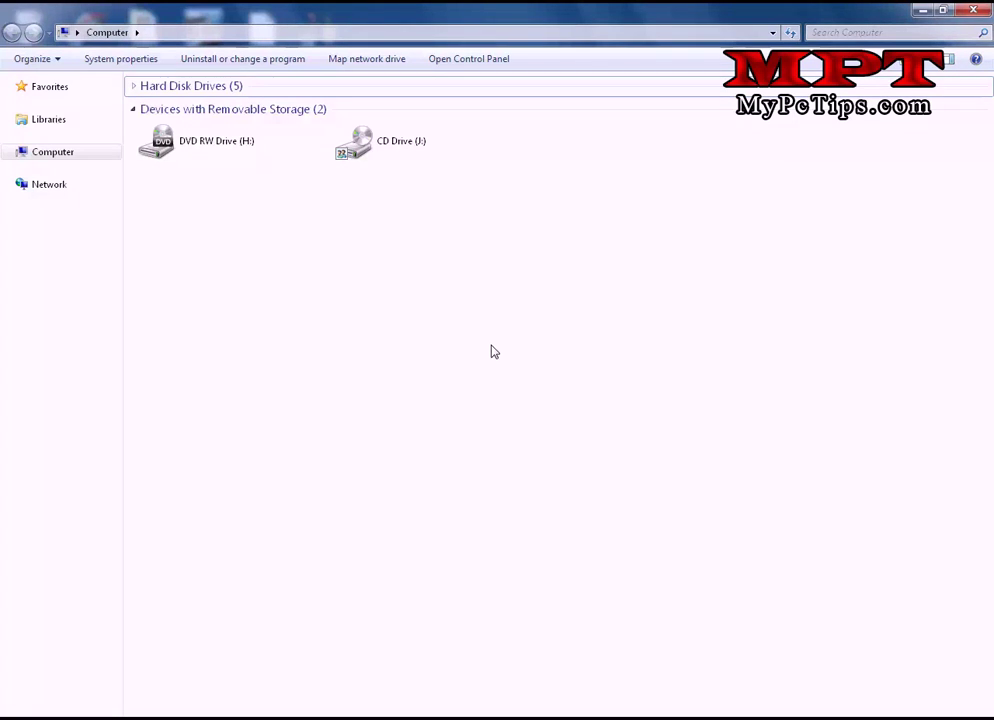
{"action": "left_click", "coordinate": [852, 716]}
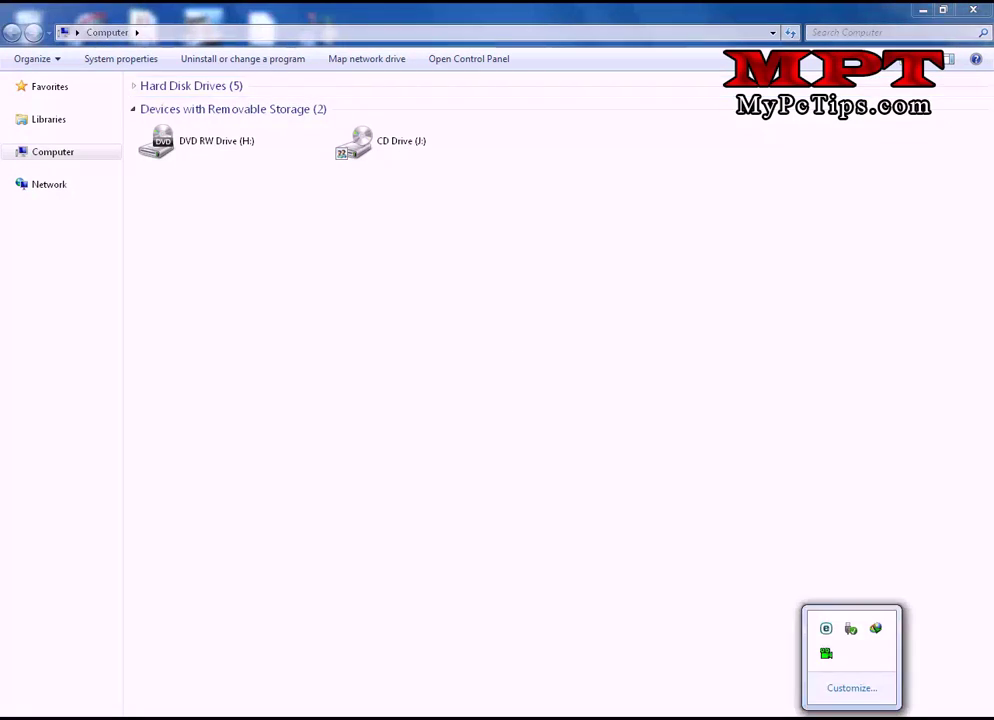
{"action": "right_click", "coordinate": [826, 650]}
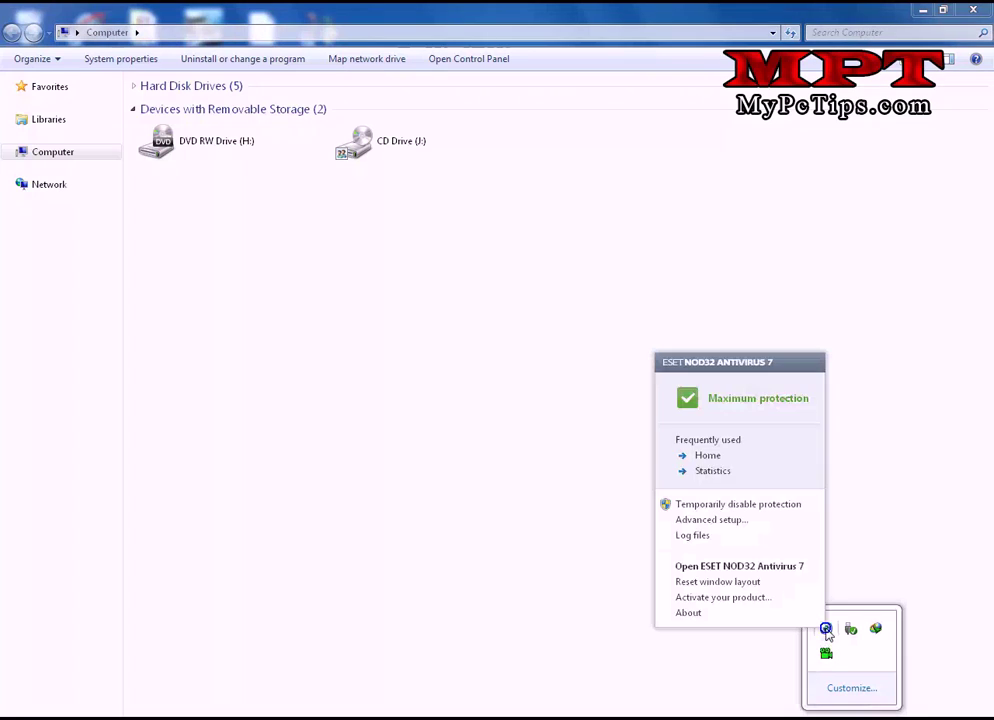
{"action": "left_click", "coordinate": [728, 507]}
{"action": "left_click", "coordinate": [528, 338]}
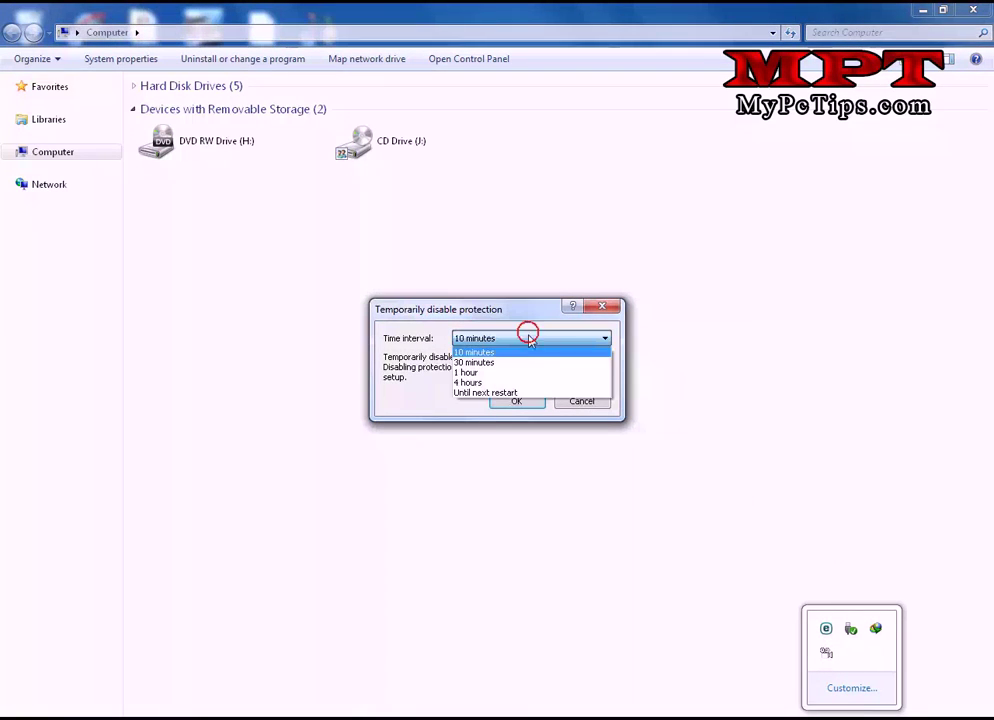
{"action": "left_click", "coordinate": [531, 393]}
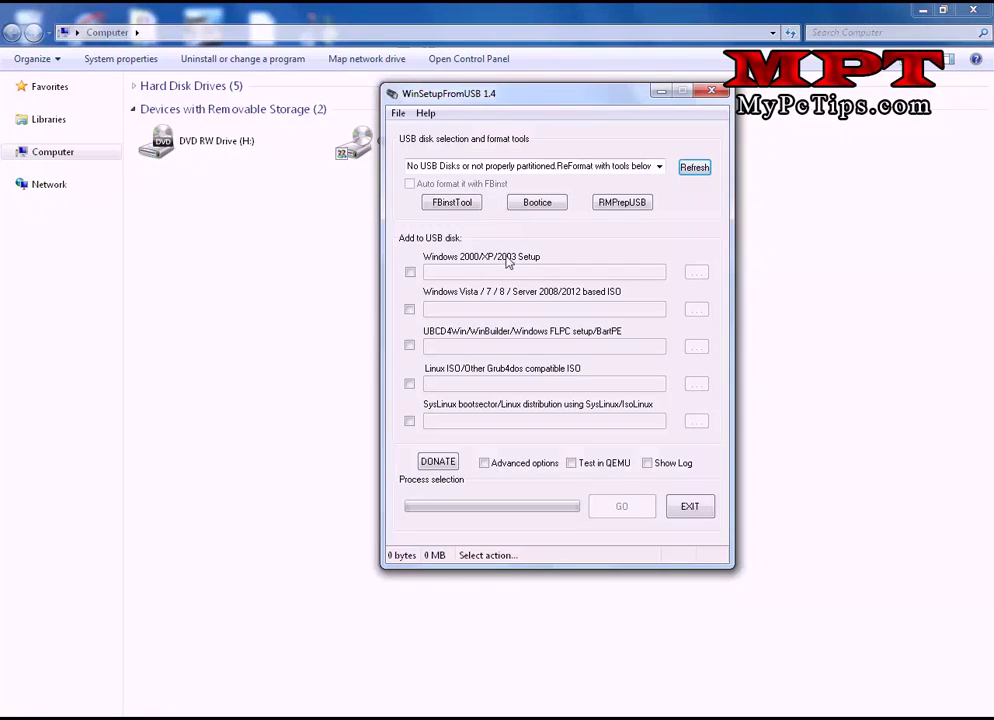
Step: Refresh to detect the 7.20 GB USB drive and enable FBinst auto-format as NTFS
{"action": "left_click_drag", "start_coordinate": [548, 100], "coordinate": [502, 192]}
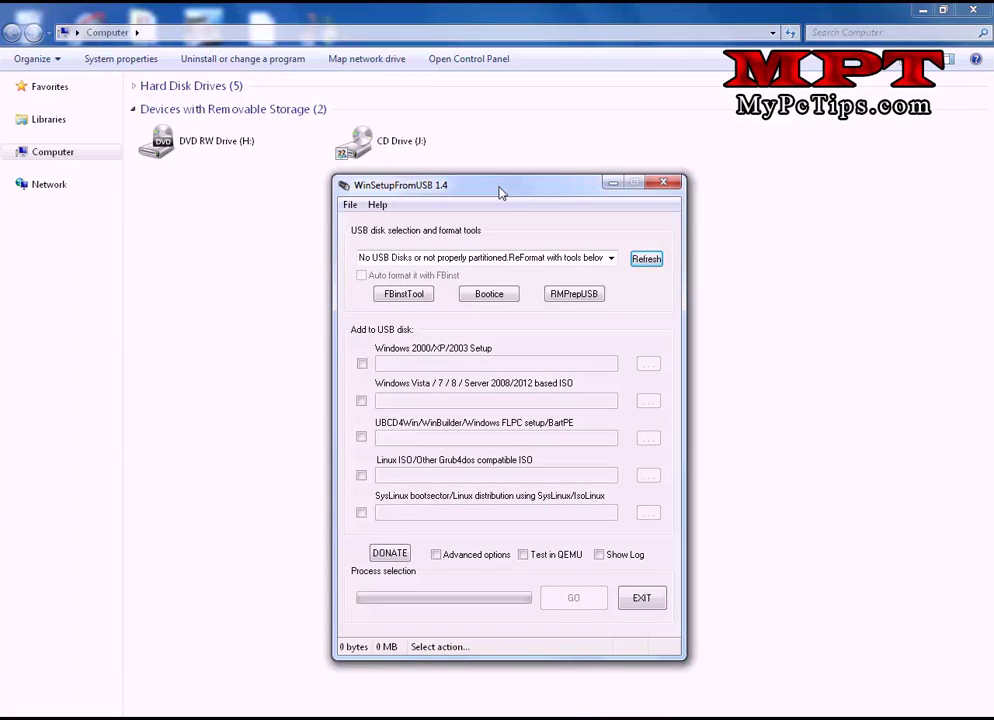
{"action": "left_click", "coordinate": [646, 260]}
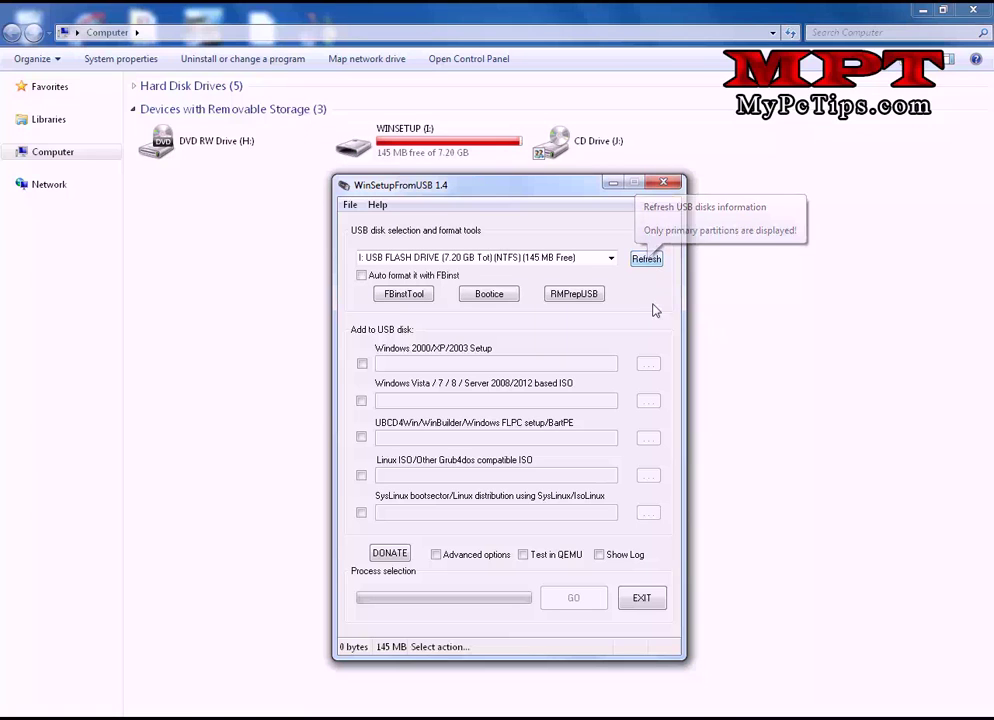
{"action": "left_click", "coordinate": [362, 277]}
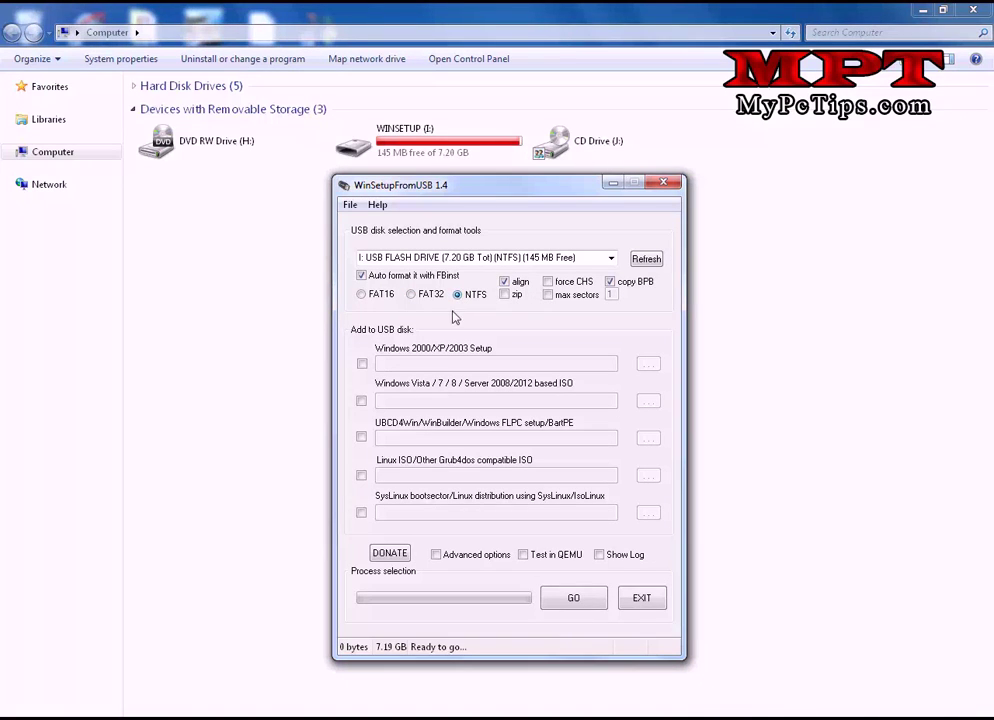
Step: Enable the Vista/7/8 ISO option and load E:\Win7-Multi-Logo.iso (4.38 GB total)
{"action": "left_click", "coordinate": [362, 401]}
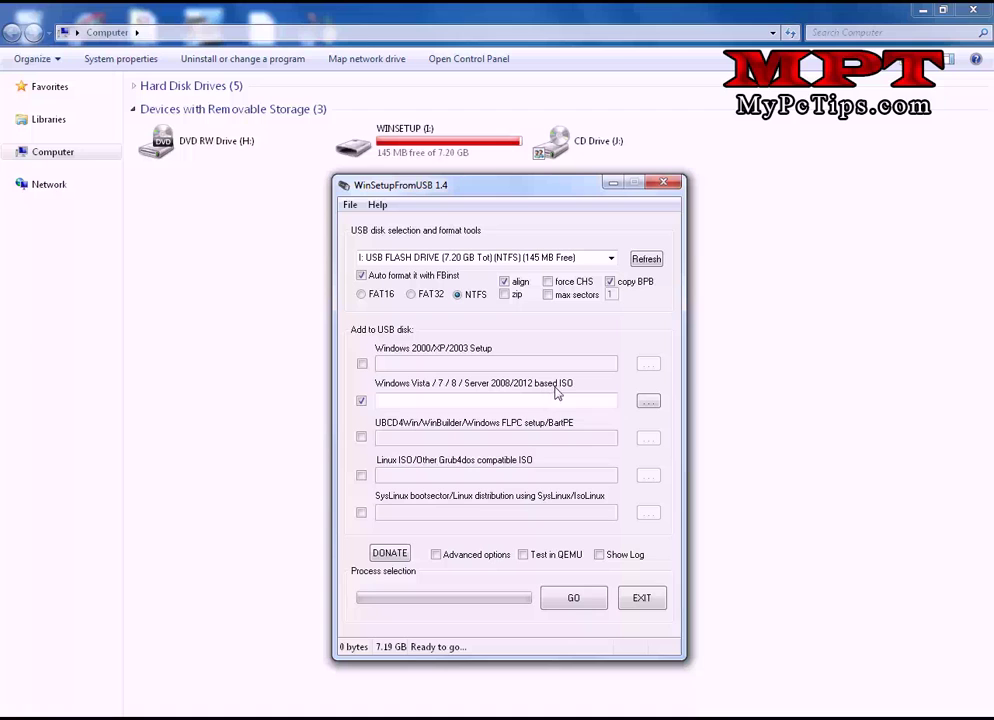
{"action": "left_click", "coordinate": [650, 402]}
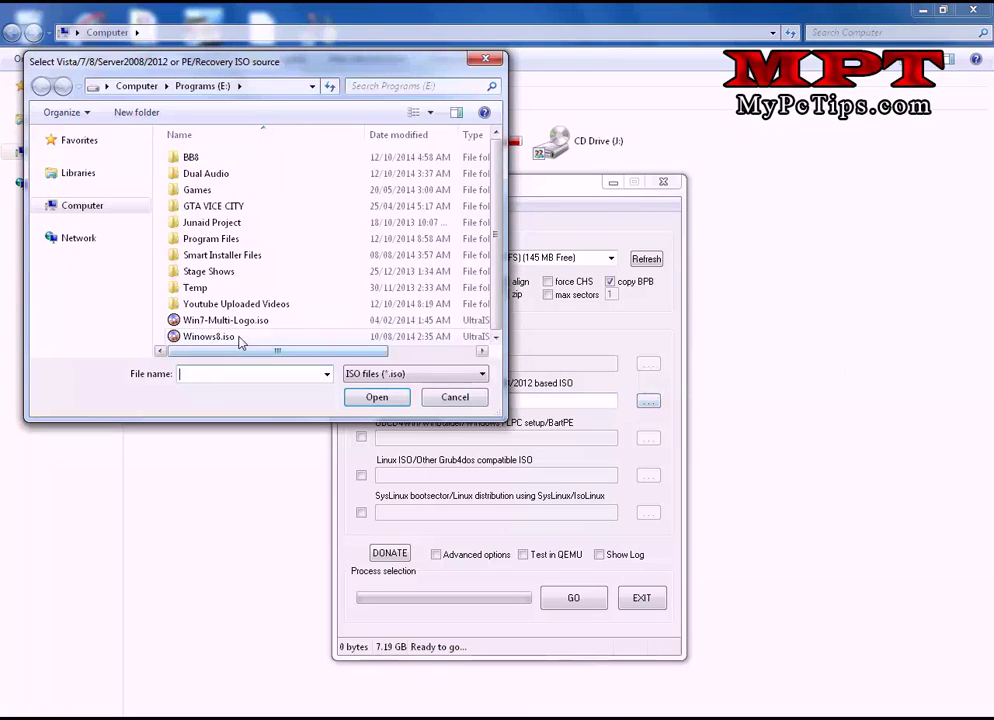
{"action": "left_click", "coordinate": [240, 325]}
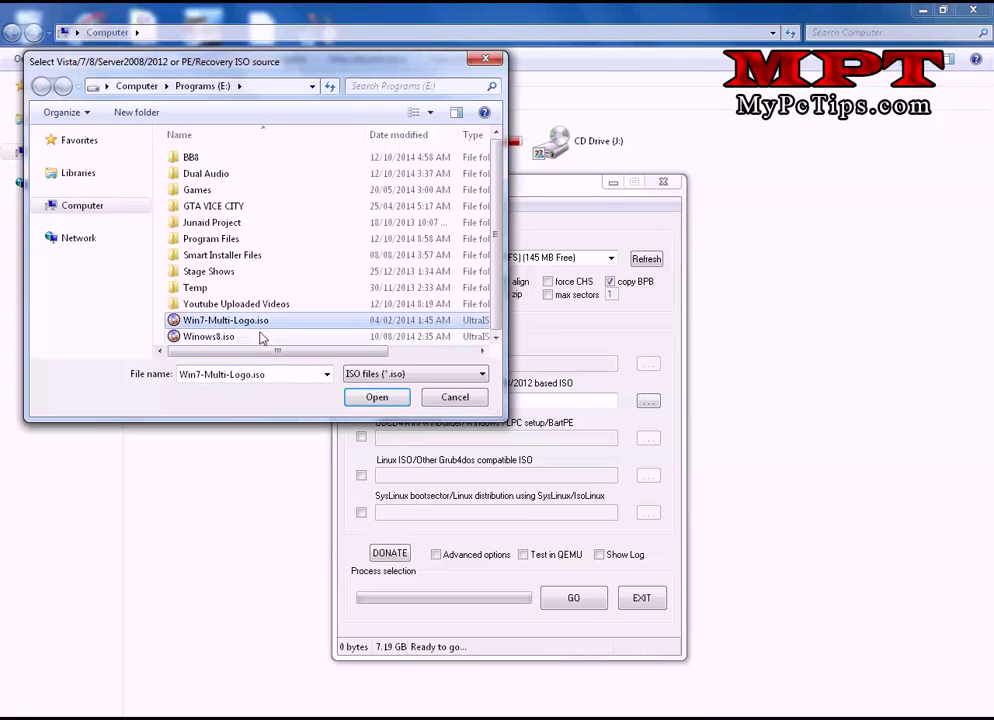
{"action": "left_click", "coordinate": [377, 398]}
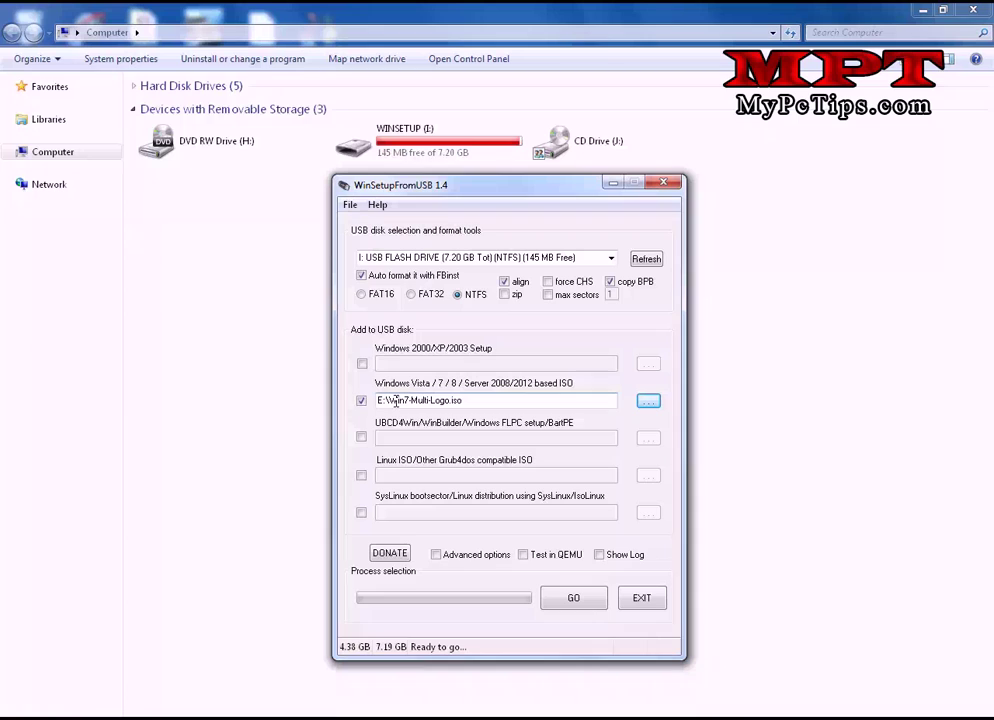
Step: Start the job and approve both warnings to erase, repartition and reformat the USB drive
{"action": "left_click", "coordinate": [574, 598]}
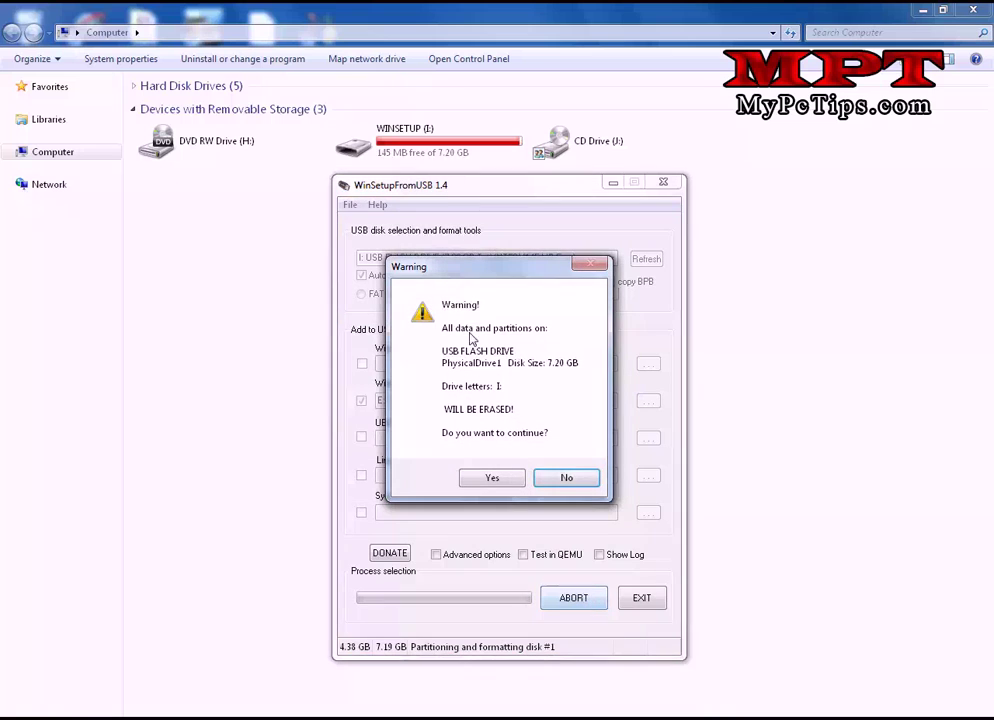
{"action": "left_click", "coordinate": [505, 480]}
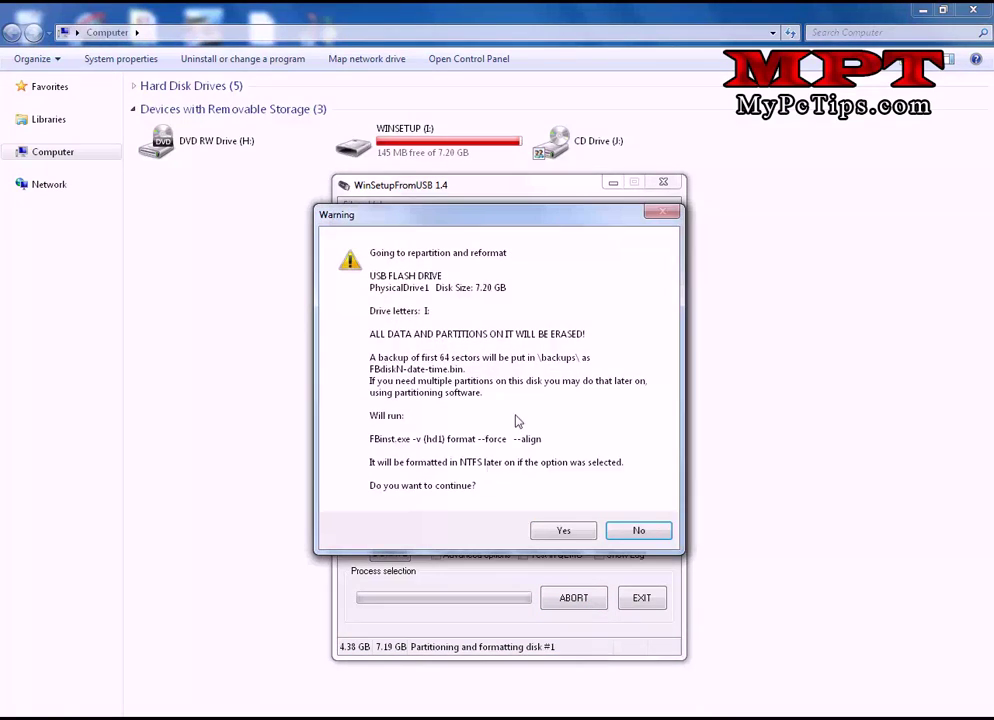
{"action": "left_click", "coordinate": [581, 535]}
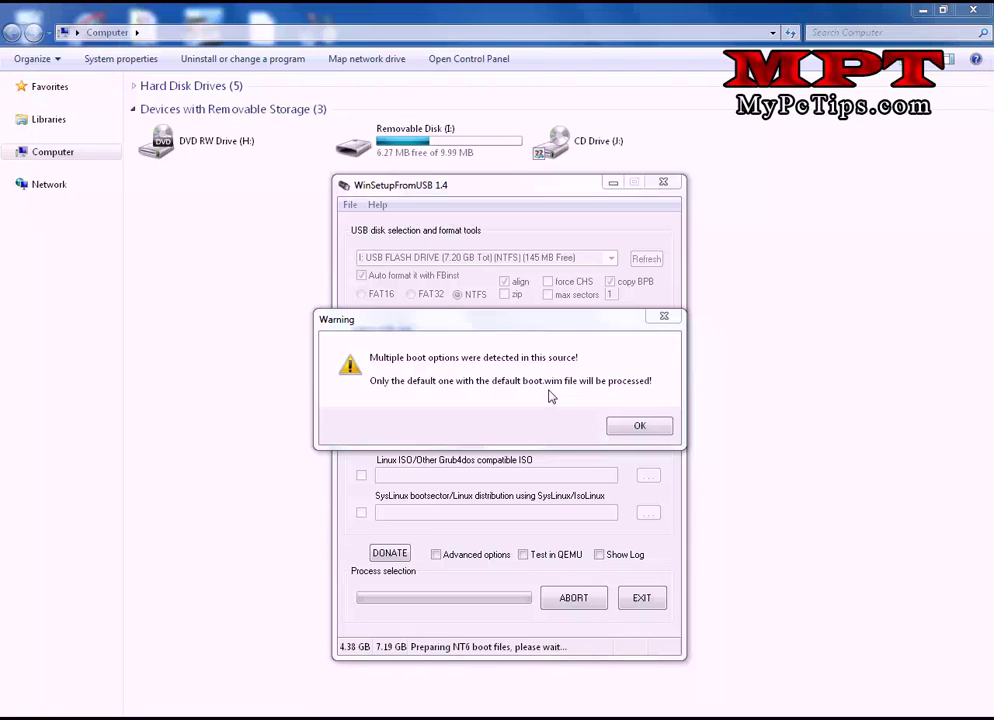
Step: Accept processing only the default boot option and dismiss the Job done notice
{"action": "left_click", "coordinate": [641, 430]}
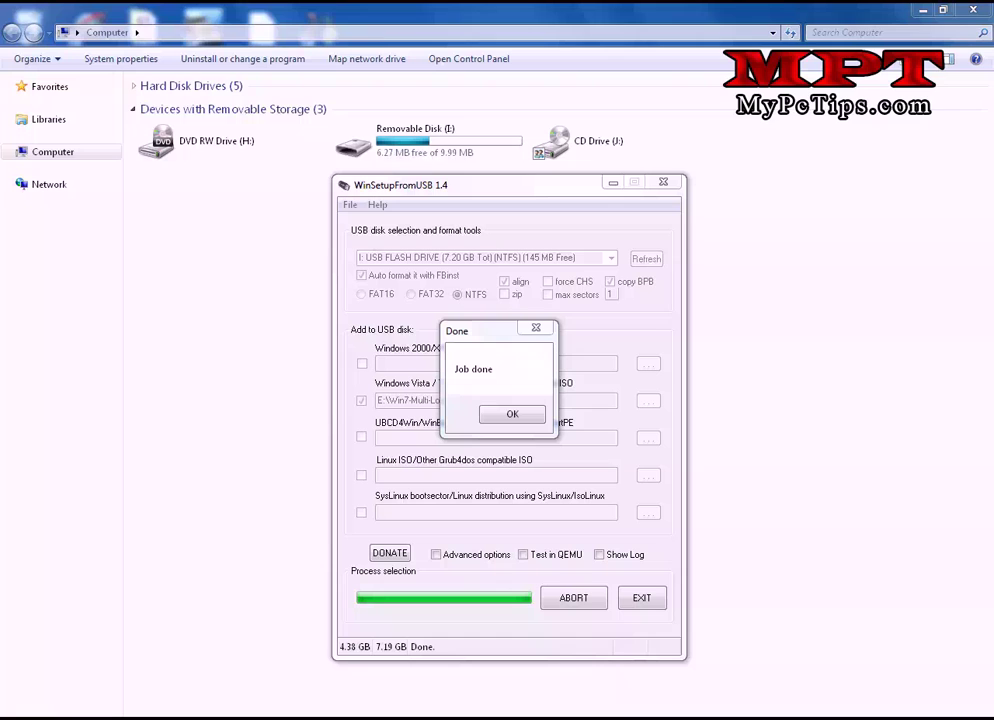
{"action": "left_click", "coordinate": [513, 416]}
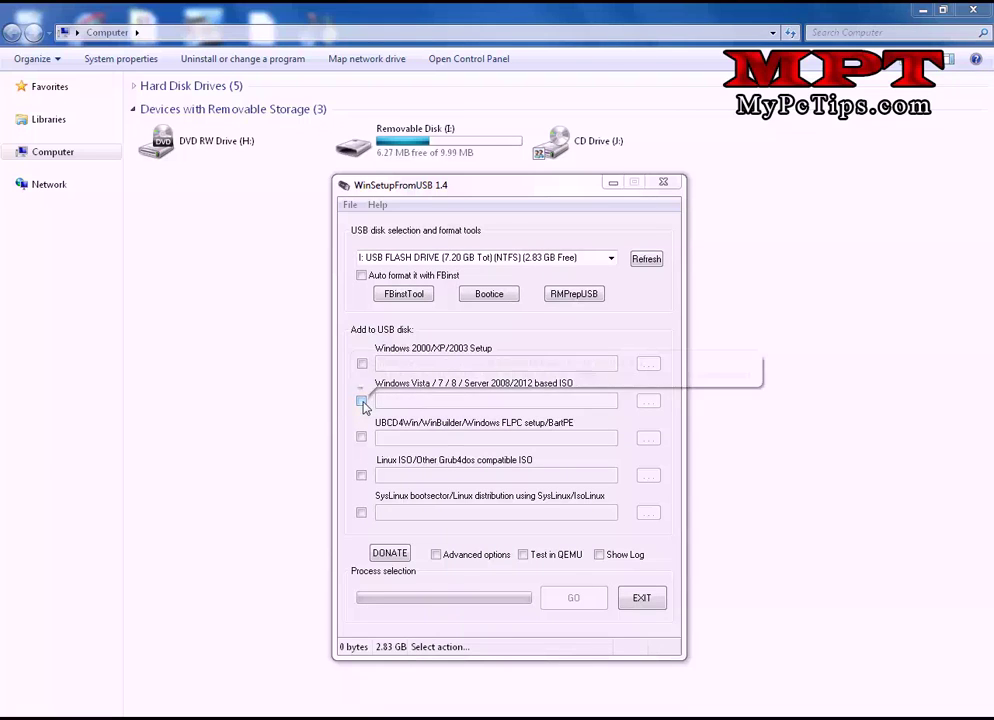
Step: Enable the Vista/7/8 ISO option again and load E:\Winows8.iso (2.69 GB total)
{"action": "left_click", "coordinate": [362, 401]}
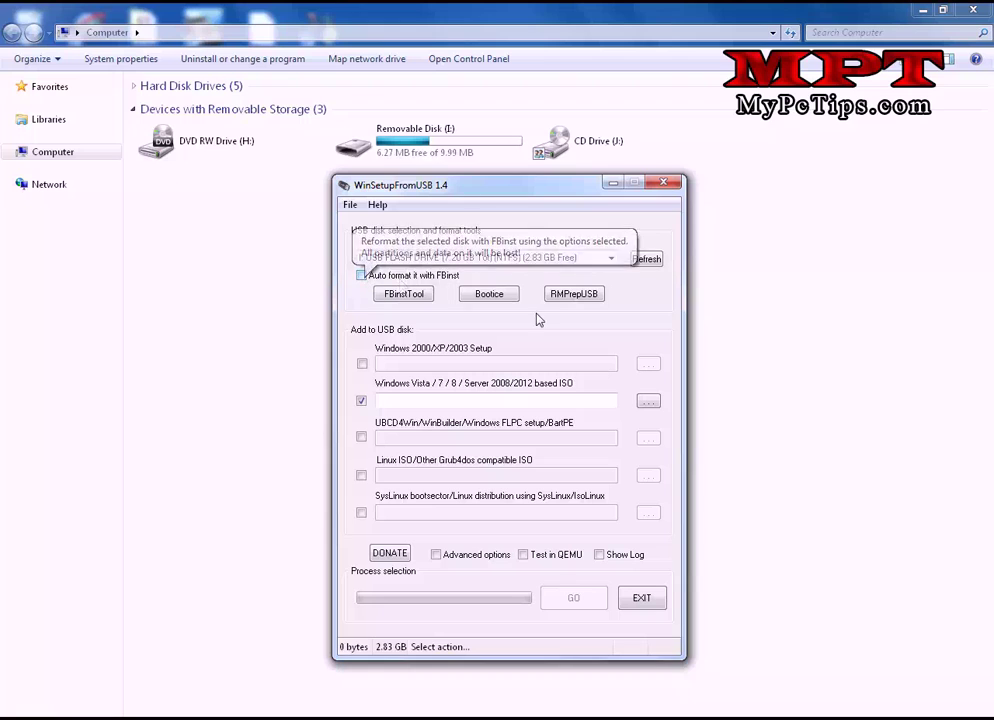
{"action": "left_click", "coordinate": [648, 401]}
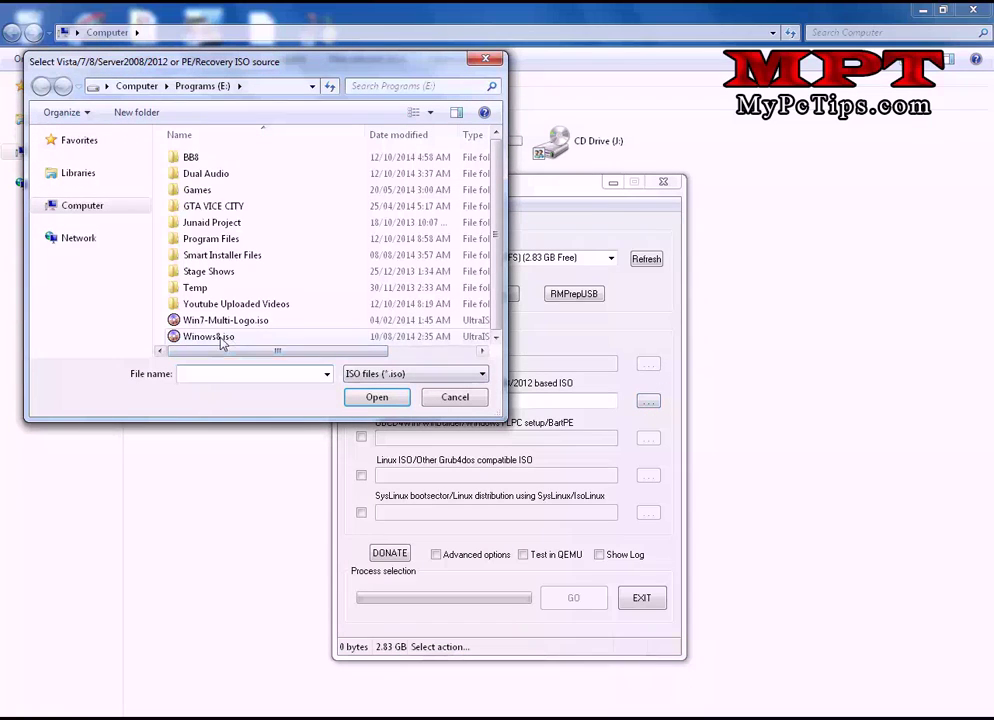
{"action": "left_click", "coordinate": [221, 343]}
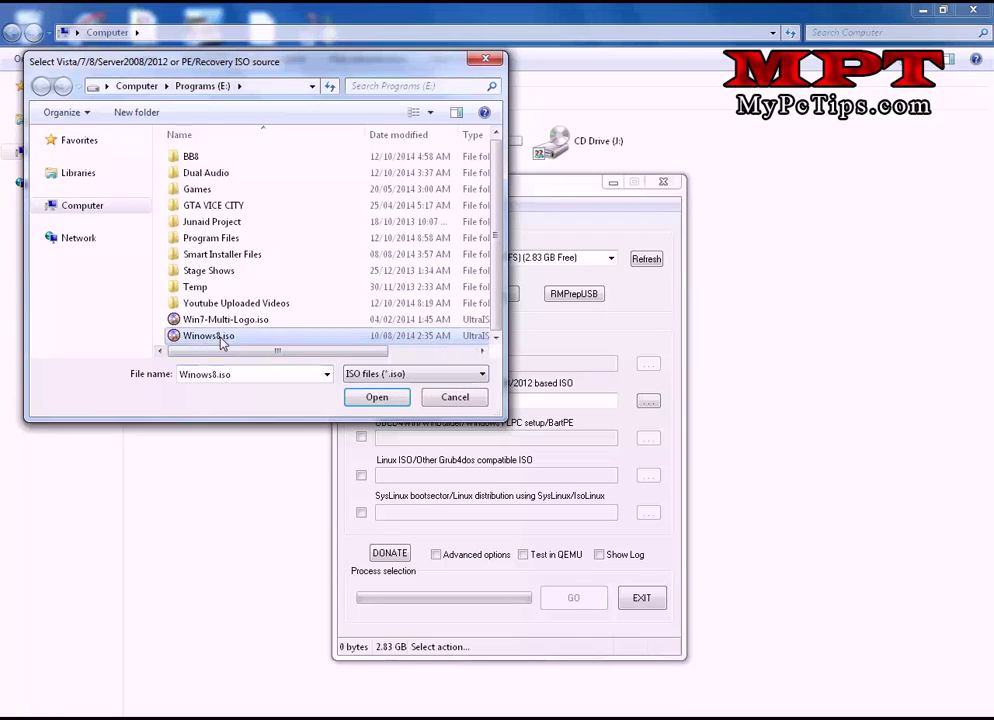
{"action": "left_click", "coordinate": [387, 403]}
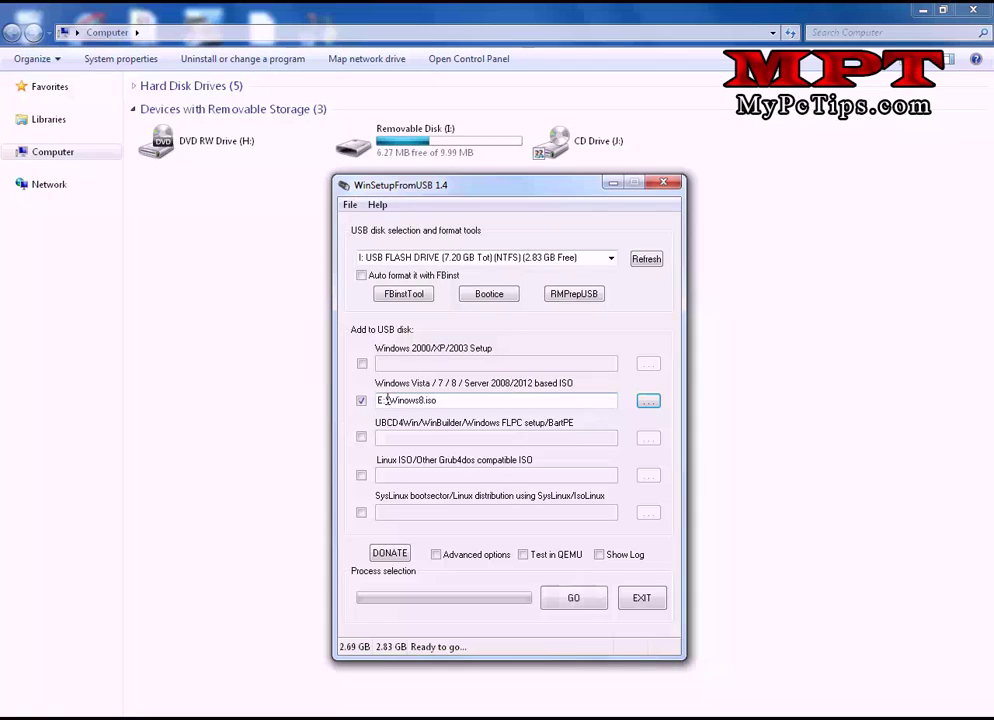
Step: Write Winows8.iso to the USB drive, dismiss Job done, and exit WinSetupFromUSB
{"action": "left_click", "coordinate": [588, 601]}
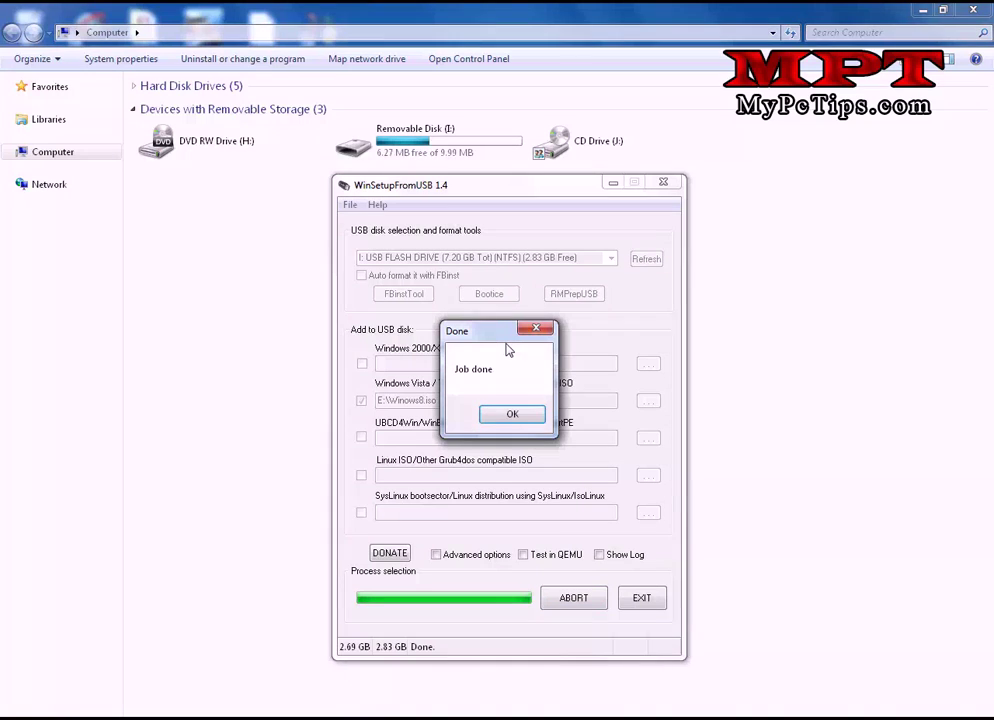
{"action": "left_click", "coordinate": [514, 415]}
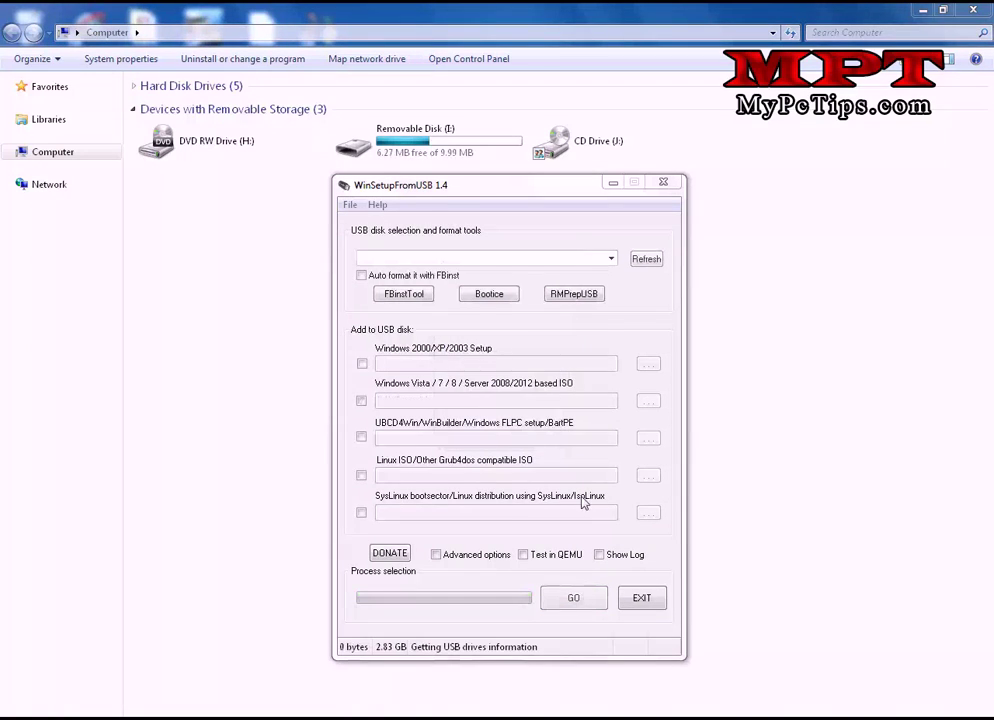
{"action": "left_click", "coordinate": [652, 606]}
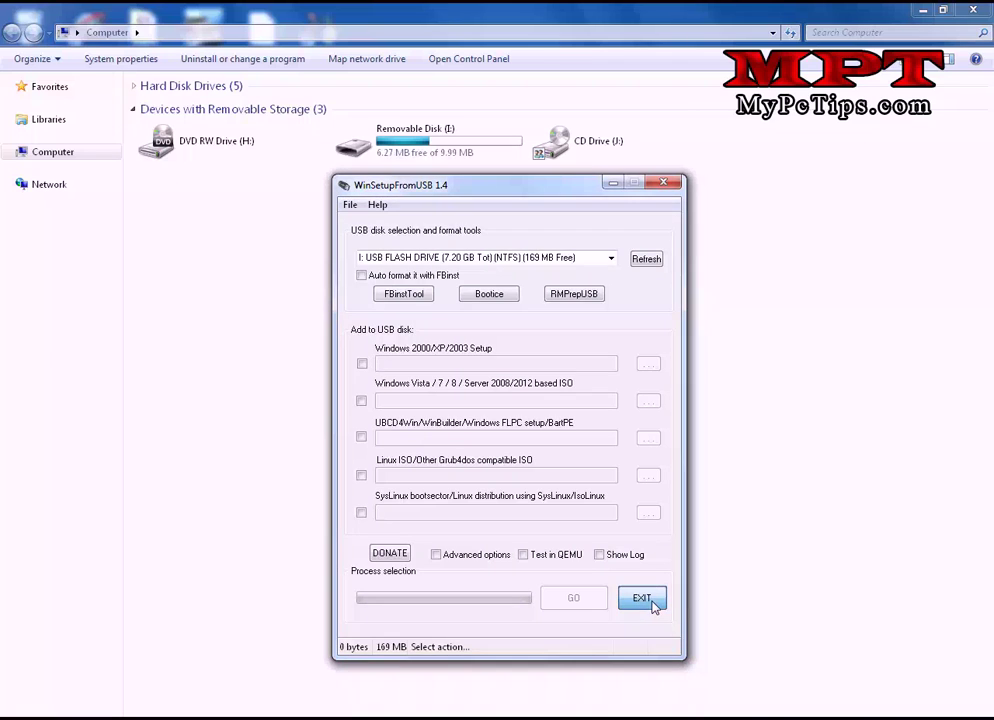
{"action": "left_click", "coordinate": [641, 598]}
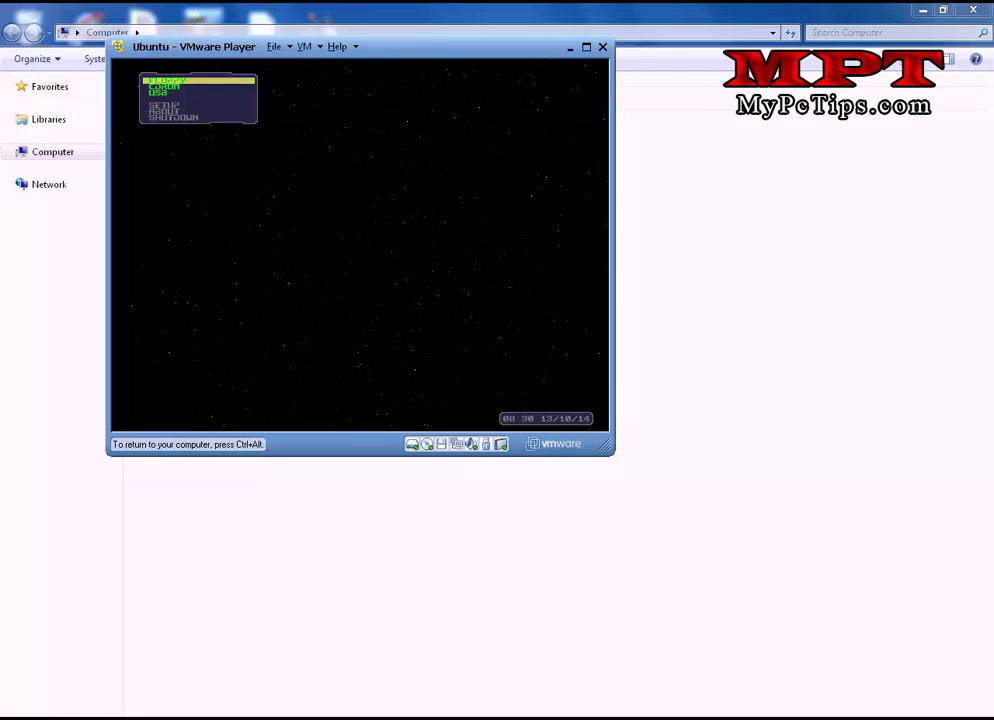
Step: Boot from USB in the PLoP menu and continue into Grub4dos with F1
{"action": "key", "text": "Down"}
{"action": "key", "text": "Down"}
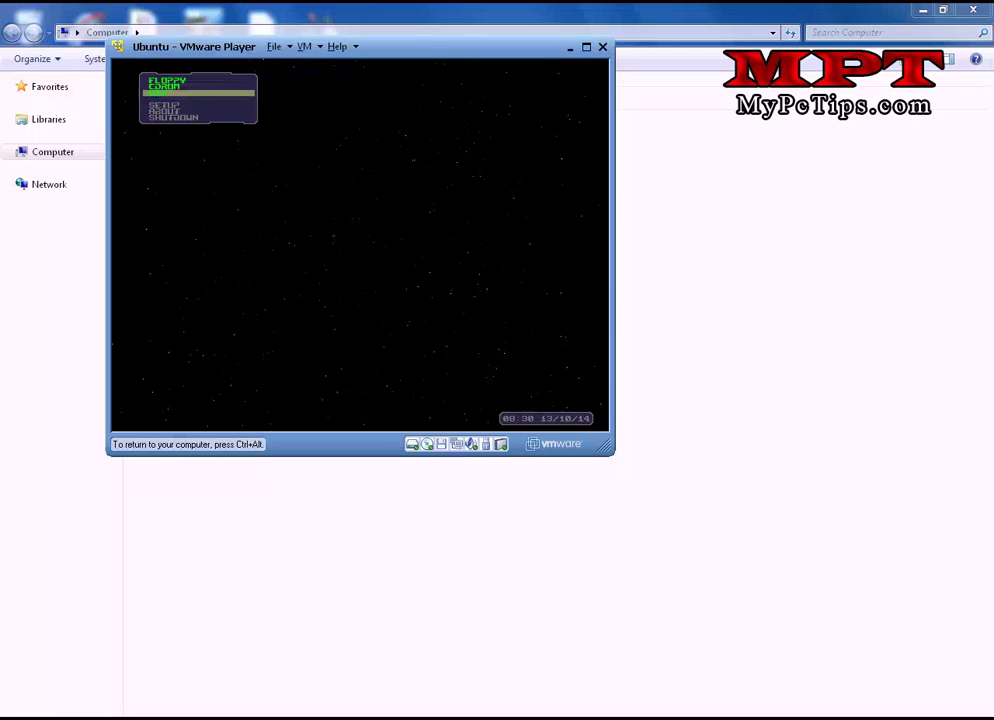
{"action": "key", "text": "Return"}
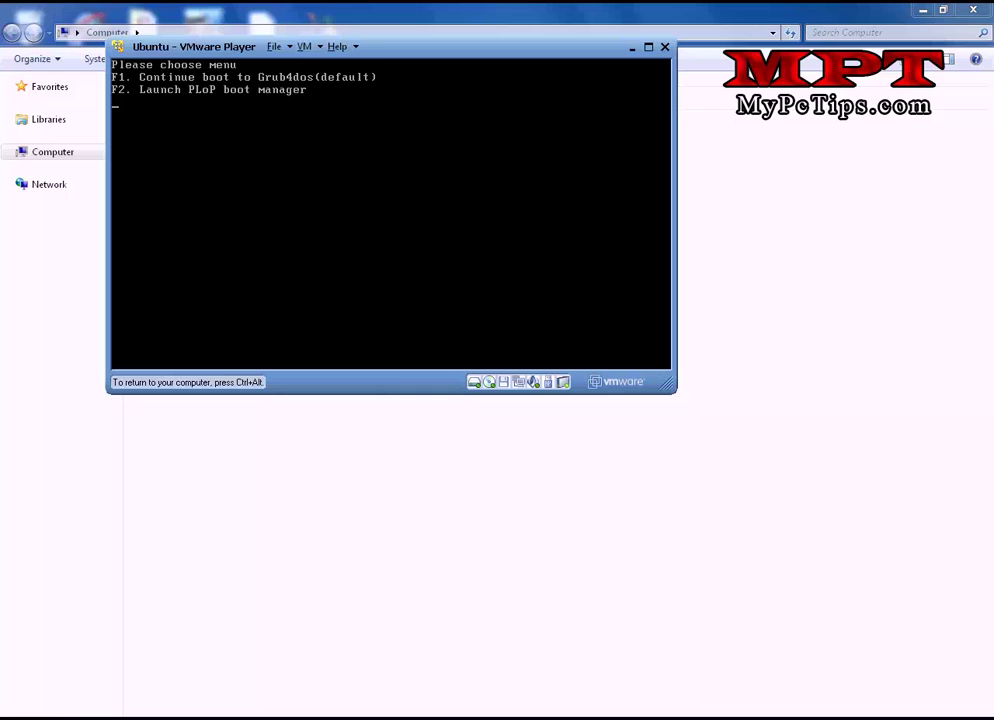
{"action": "key", "text": "F1"}
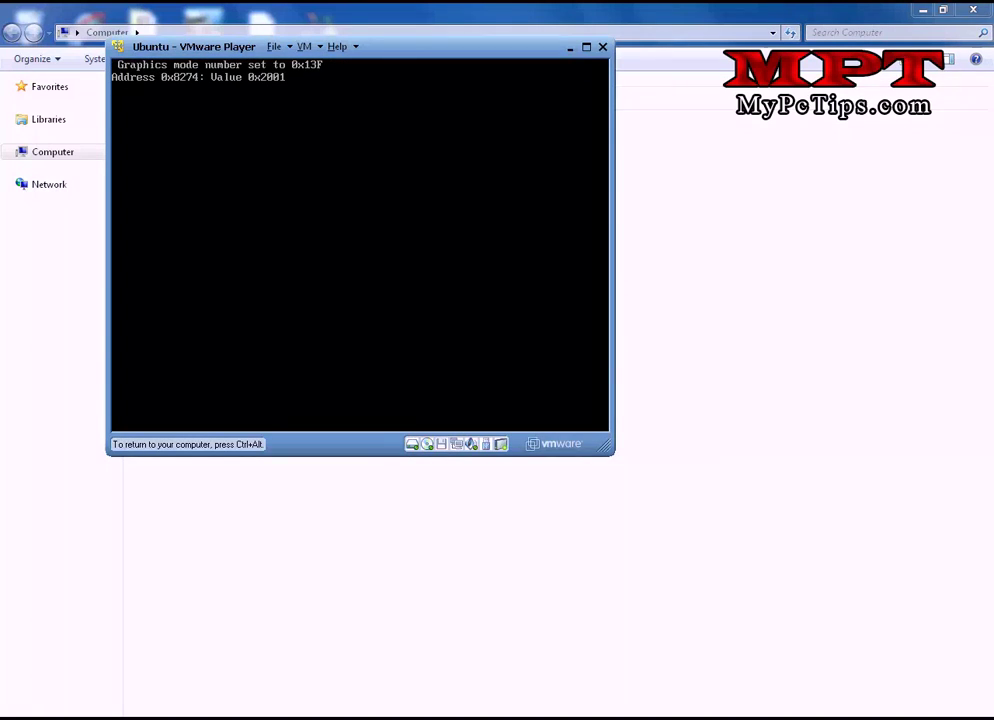
Step: Halt the GRUB4DOS countdown and boot entry 0, Windows NT6 (Vista/7 and above) Setup
{"action": "key", "text": "Down"}
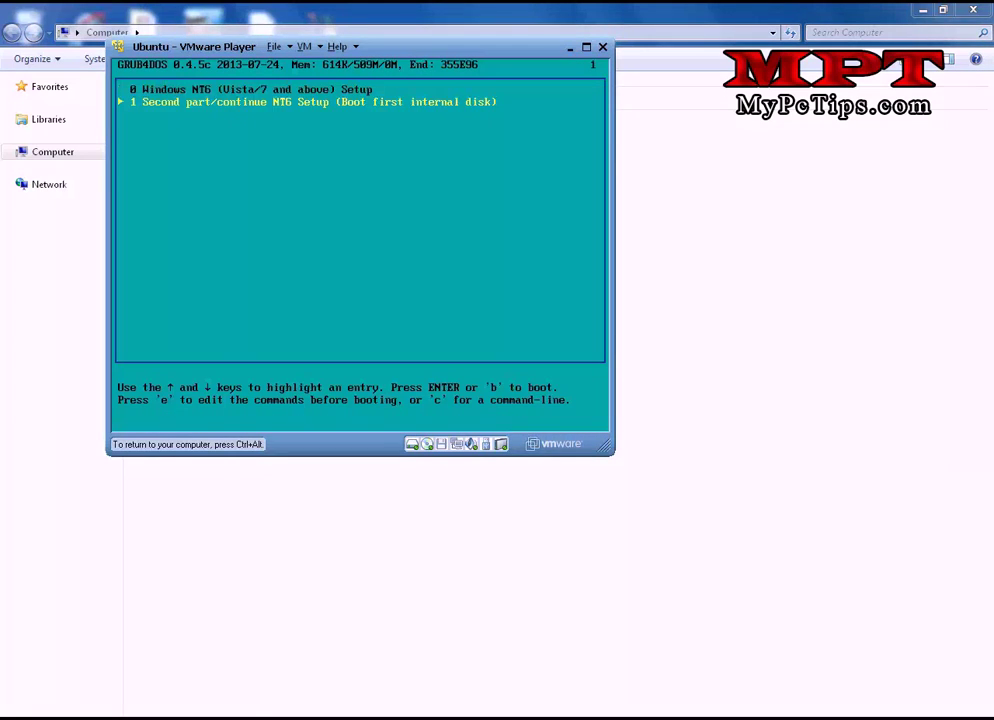
{"action": "key", "text": "Up"}
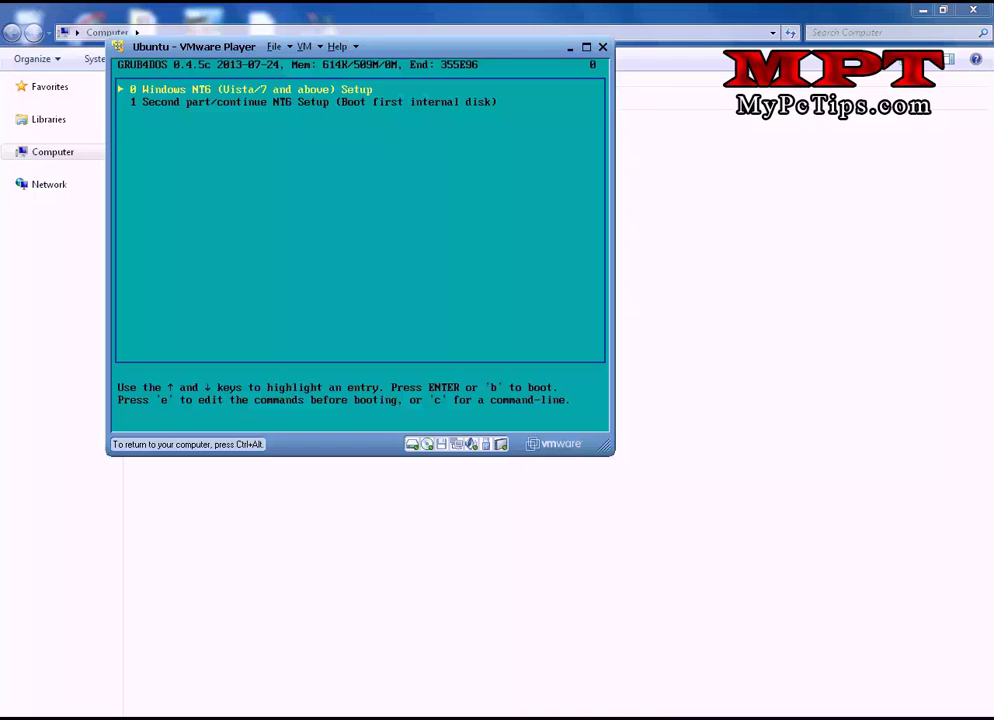
{"action": "key", "text": "Down"}
{"action": "key", "text": "Up"}
{"action": "key", "text": "Return"}
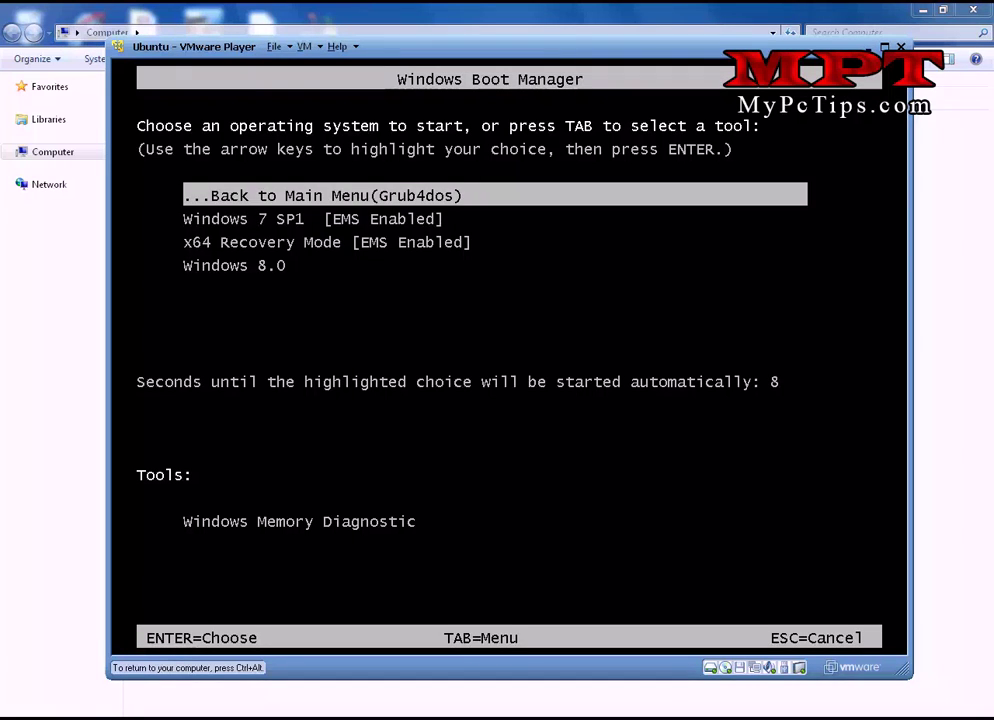
Step: Browse the Boot Manager entries: Windows 7 SP1, x64 Recovery Mode, Windows 8.0, Back to Main Menu
{"action": "key", "text": "Down"}
{"action": "key", "text": "Down"}
{"action": "key", "text": "Down"}
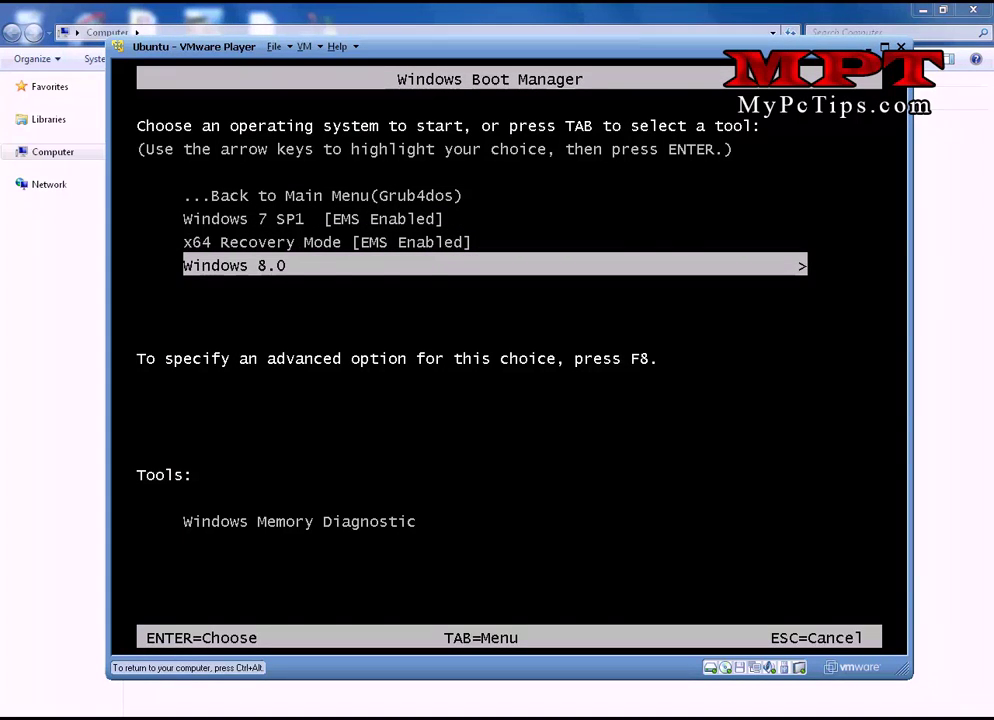
{"action": "key", "text": "Up"}
{"action": "key", "text": "Up"}
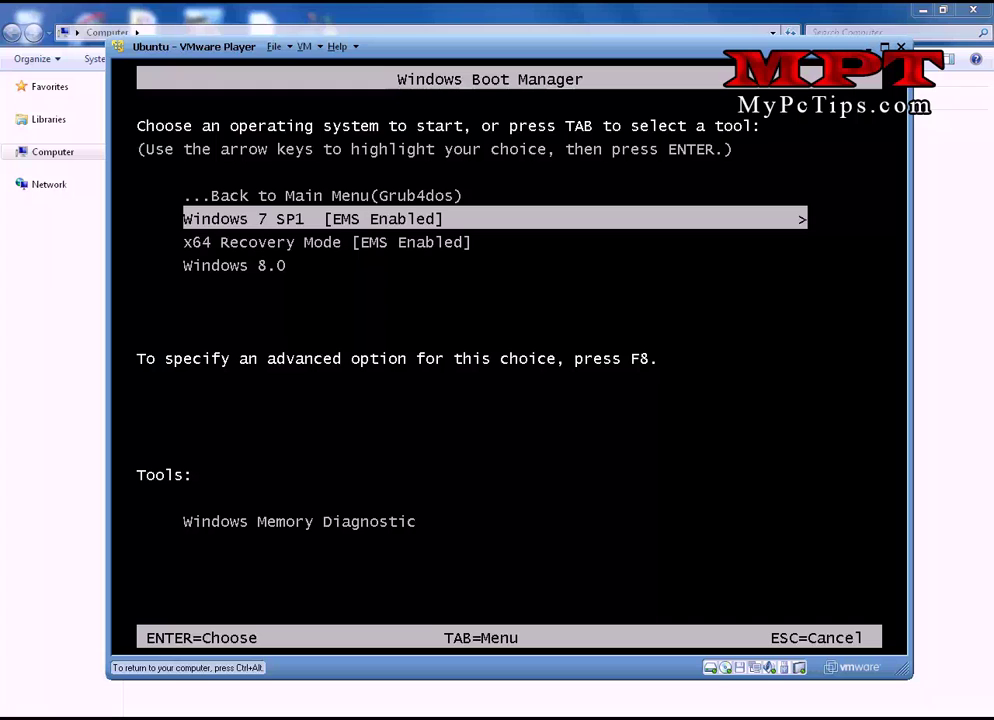
{"action": "key", "text": "Down"}
{"action": "key", "text": "Up"}
{"action": "key", "text": "Down"}
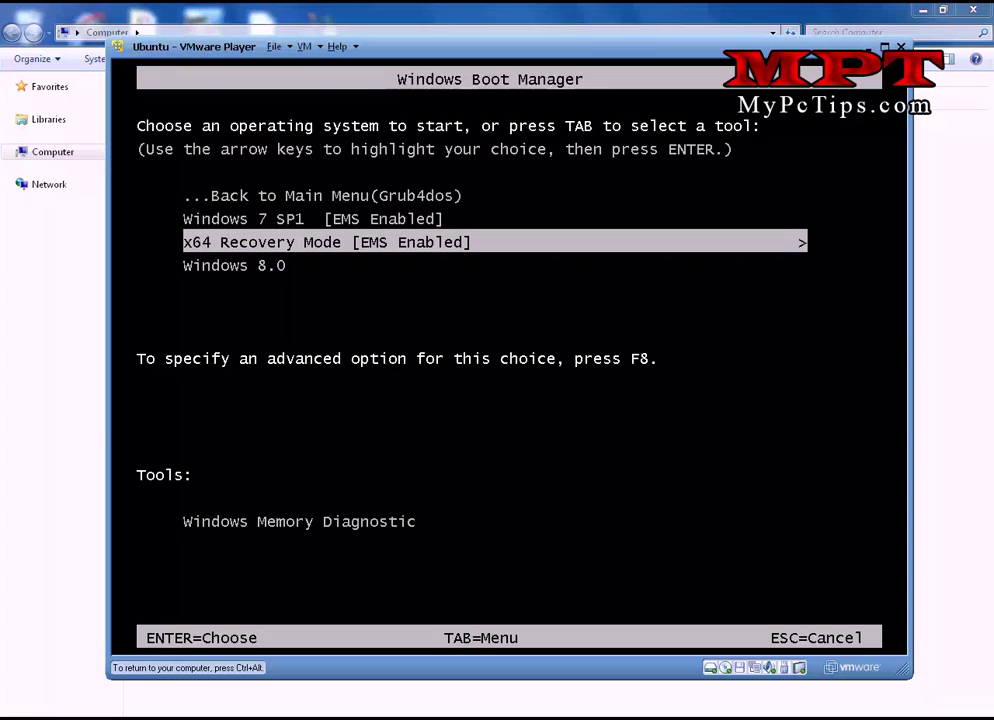
{"action": "key", "text": "Up"}
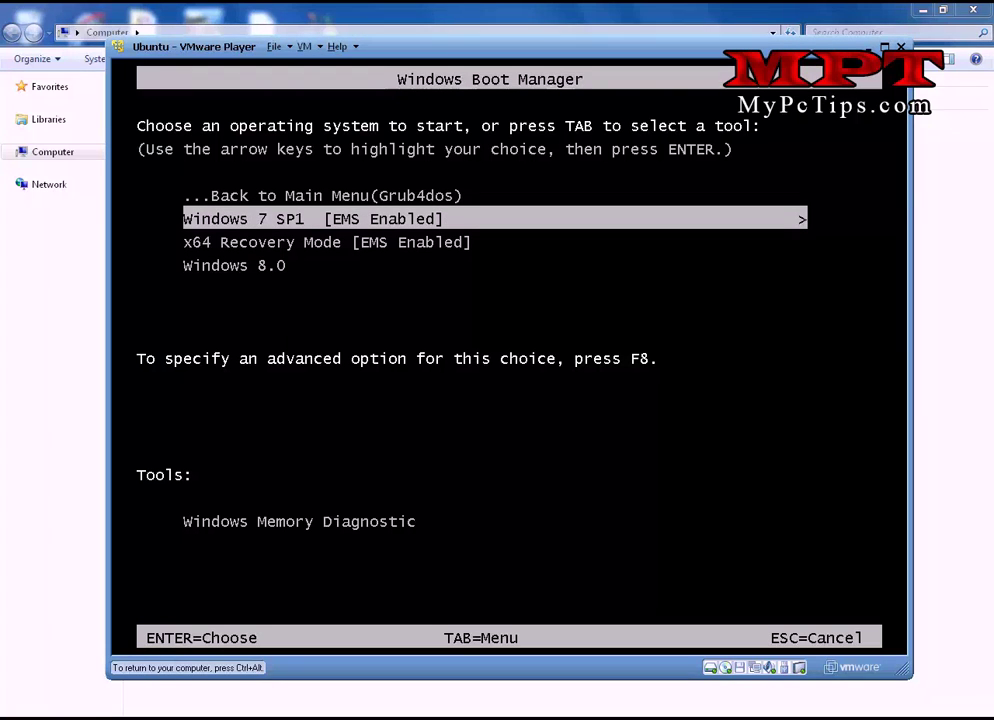
{"action": "key", "text": "Down"}
{"action": "key", "text": "Up"}
{"action": "key", "text": "Down"}
{"action": "key", "text": "Down"}
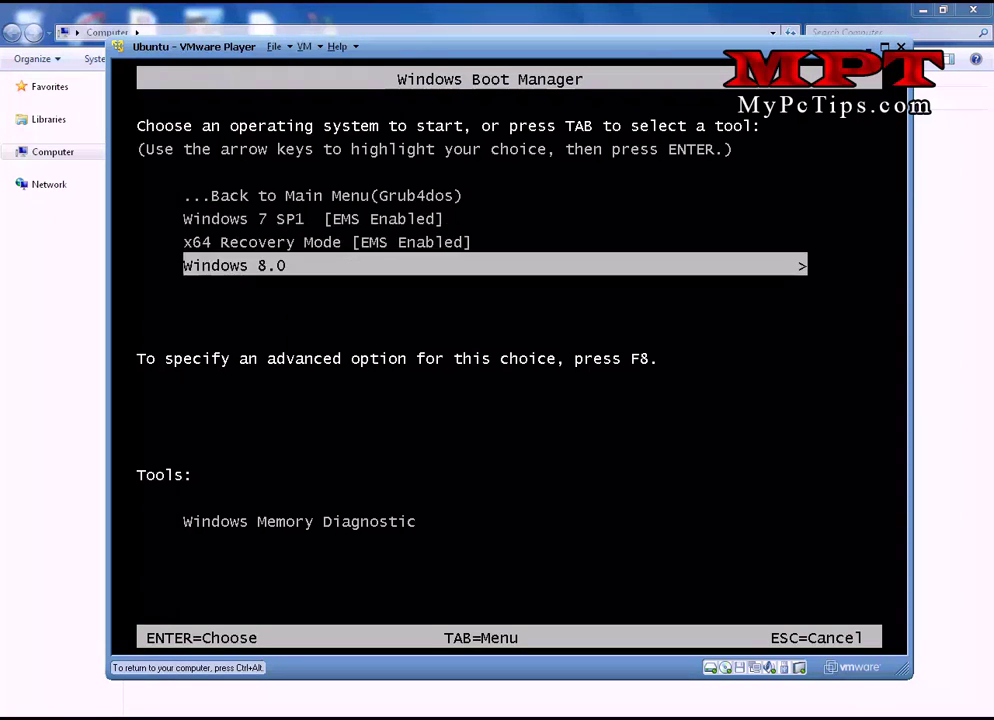
{"action": "key", "text": "Up"}
{"action": "key", "text": "Up"}
{"action": "key", "text": "Down"}
{"action": "key", "text": "Down"}
{"action": "key", "text": "Up"}
{"action": "key", "text": "Up"}
{"action": "key", "text": "Up"}
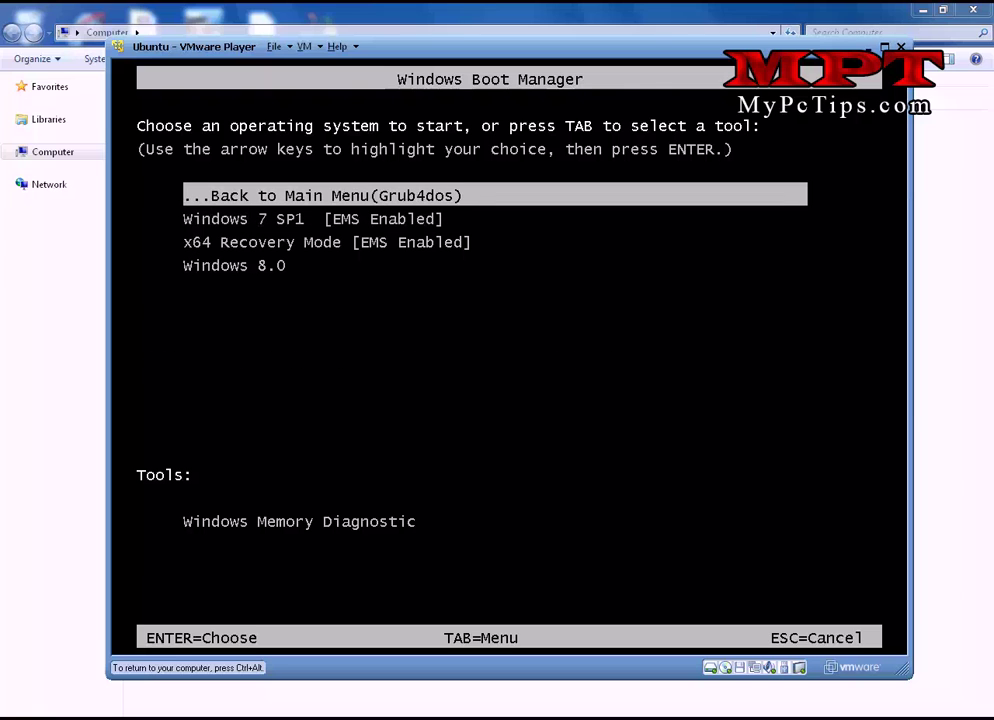